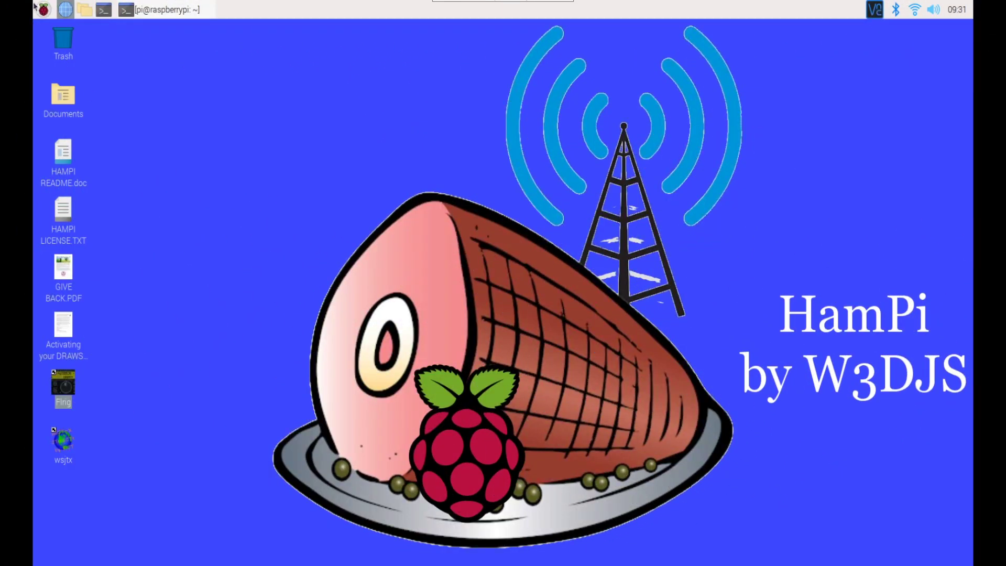
# Add a desktop shortcut for Fldigi from the Fldigi Suite group of the Hamradio applications
pyautogui.click(43, 8)
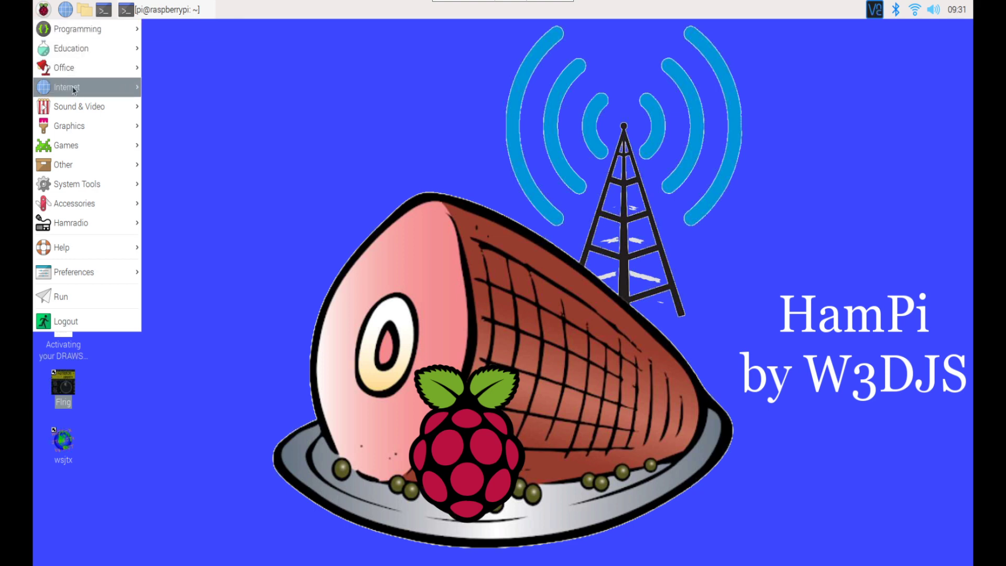
pyautogui.moveTo(104, 219)
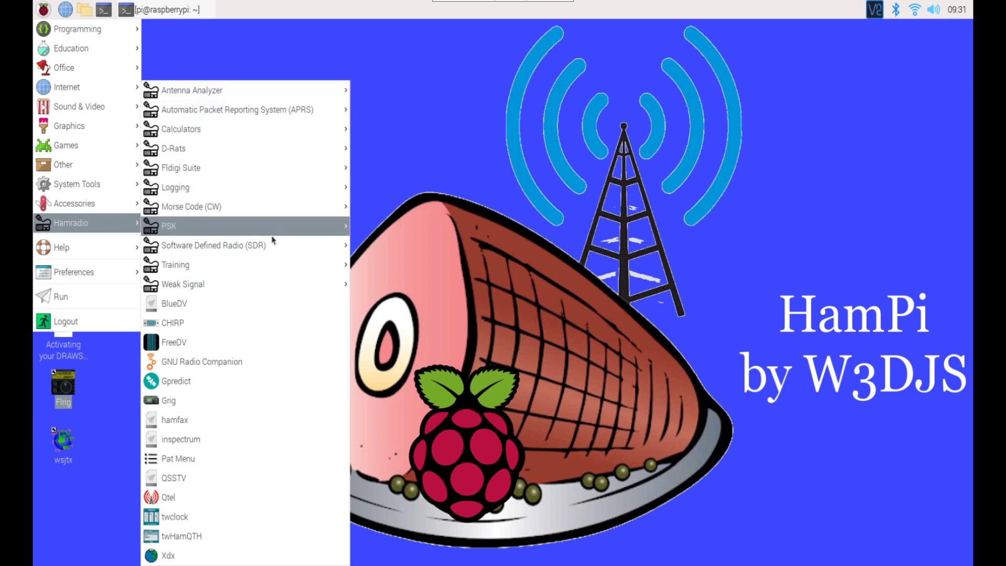
pyautogui.moveTo(287, 284)
pyautogui.moveTo(280, 174)
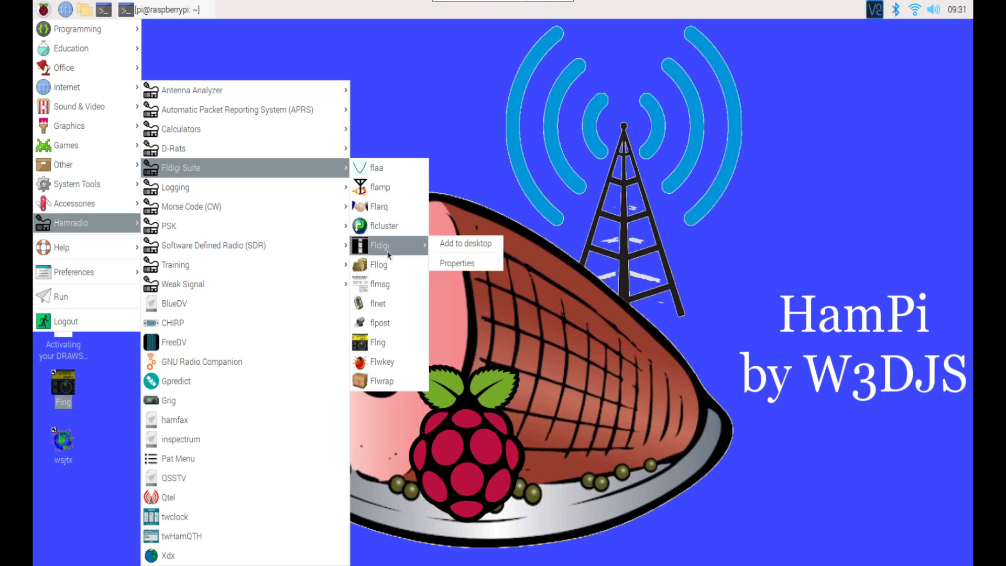
pyautogui.click(454, 245)
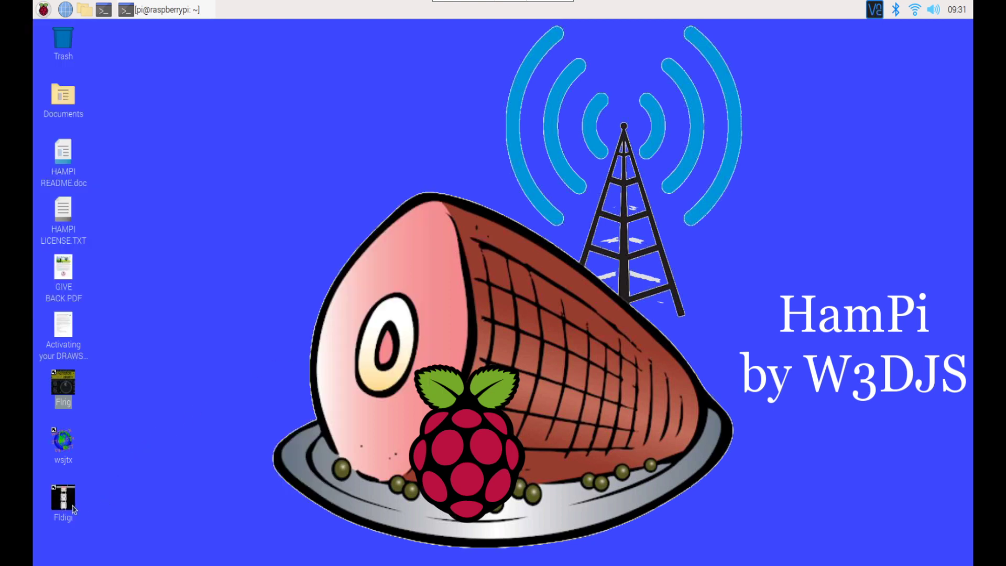
# Launch Flrig by executing its desktop shortcut script and open the transceiver configuration
pyautogui.doubleClick(68, 396)
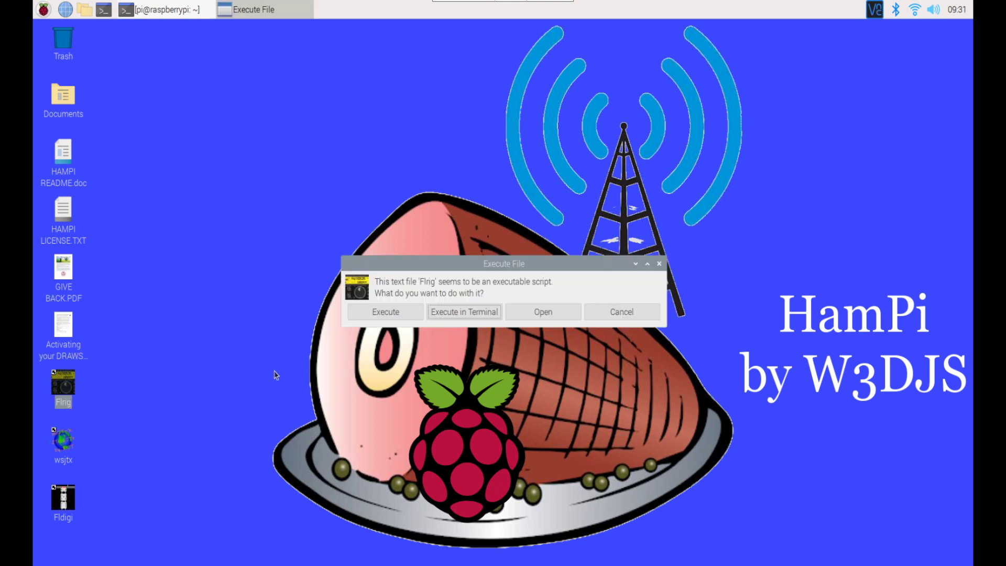
pyautogui.click(358, 316)
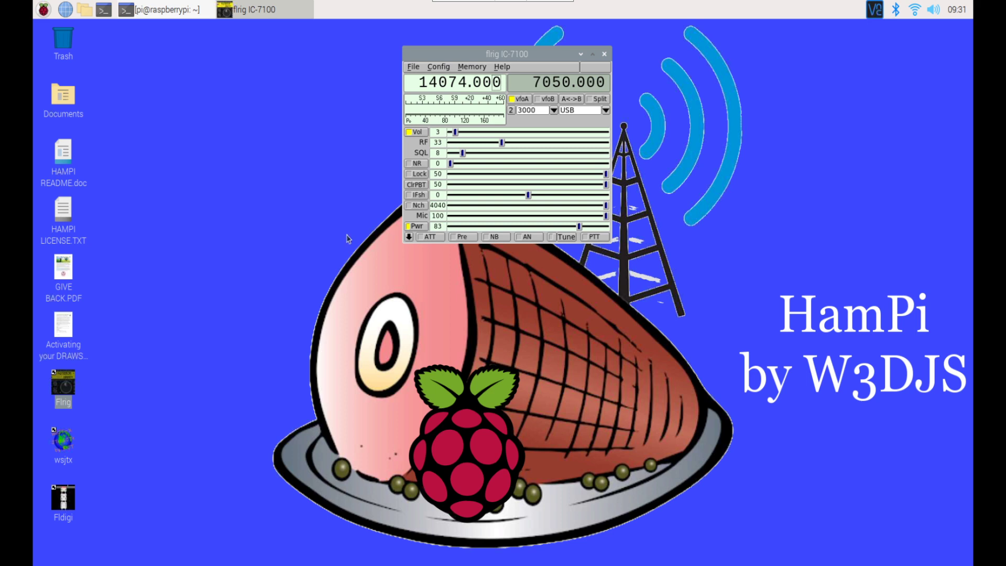
pyautogui.click(438, 68)
pyautogui.moveTo(438, 78)
pyautogui.click(477, 79)
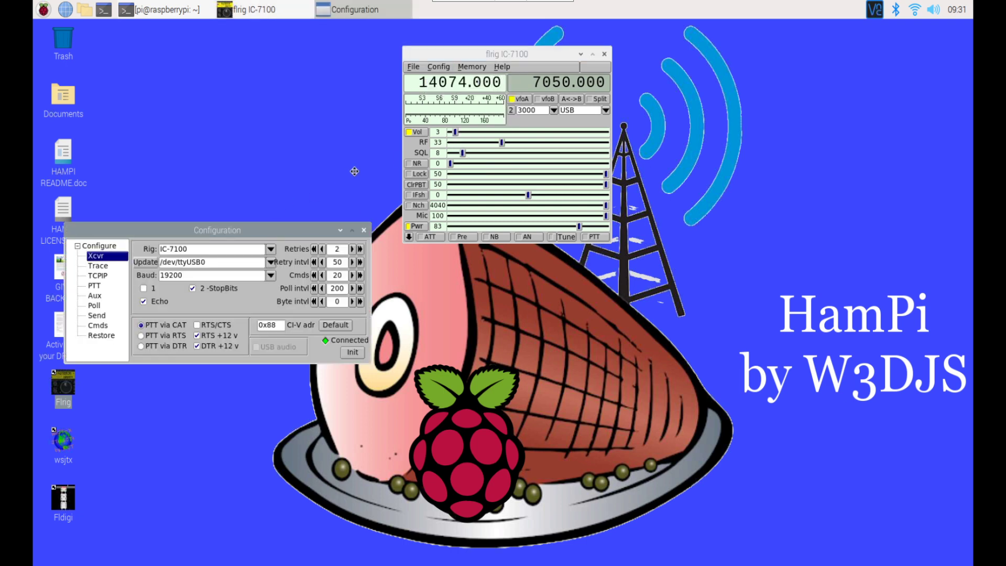
# Move the configuration window beside the Flrig controls and select IC-7100 as the rig
pyautogui.moveTo(224, 233); pyautogui.dragTo(390, 137)
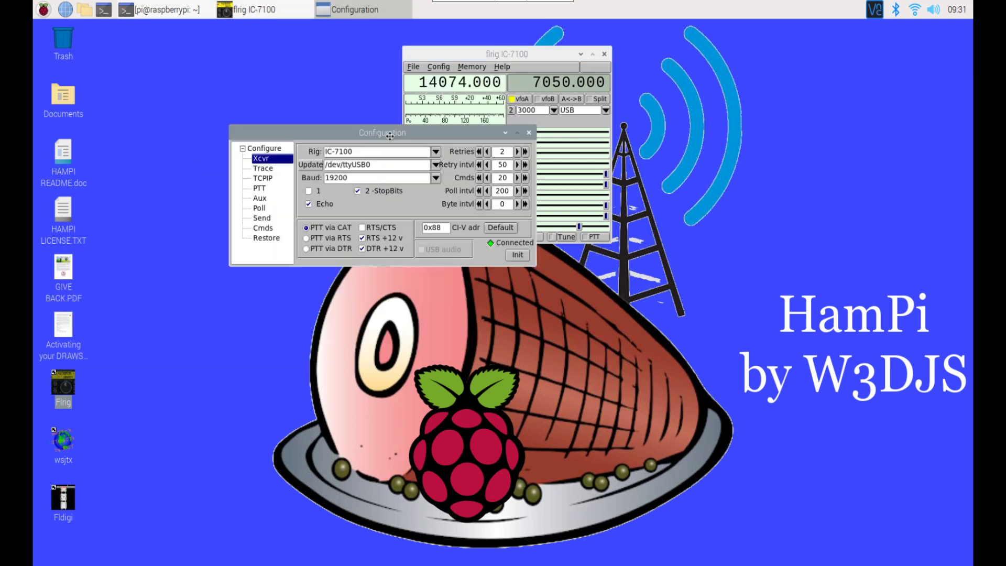
pyautogui.click(435, 152)
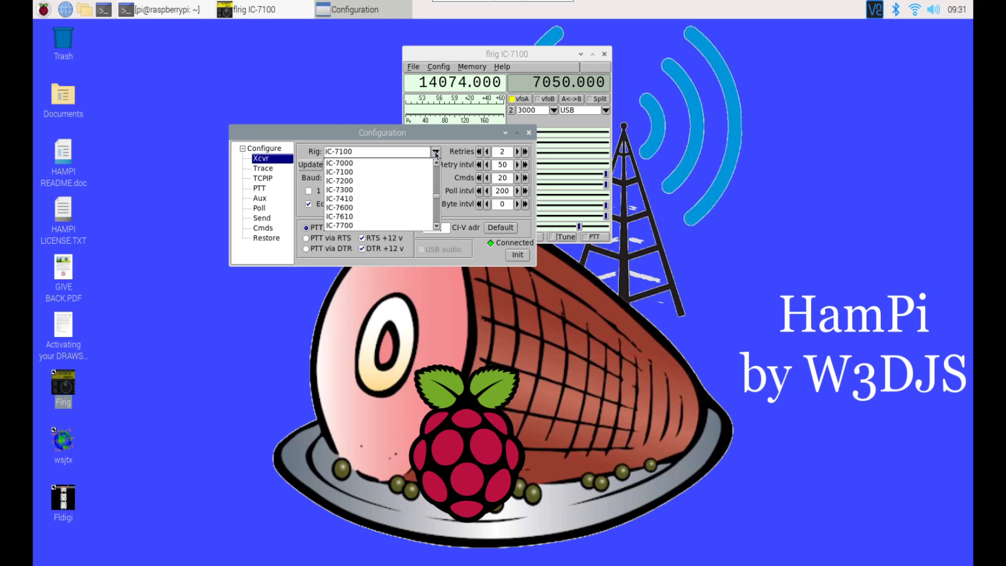
pyautogui.click(402, 173)
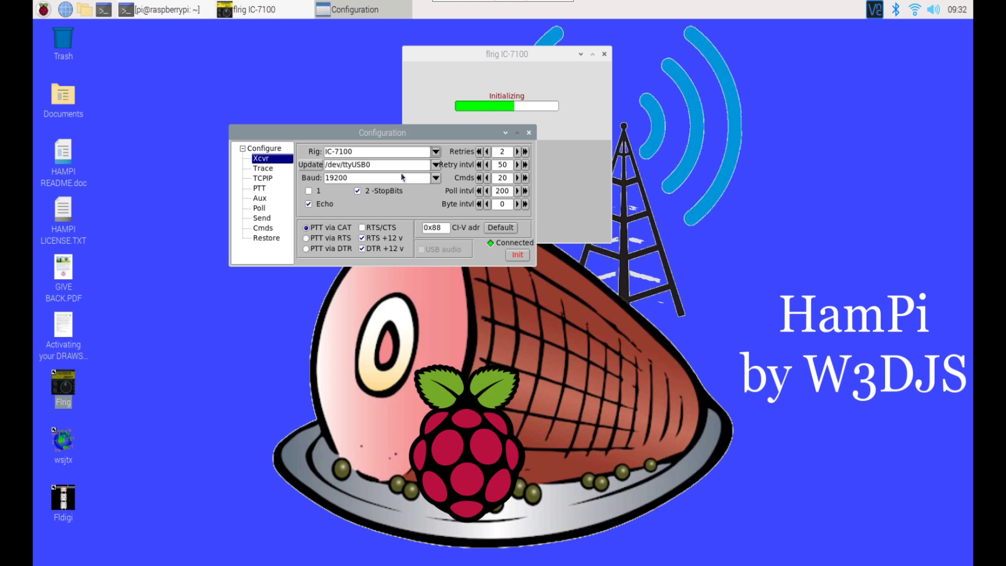
# Select /dev/ttyUSB0 as the rig's serial port, keep the baud rate at 19200 and initialize the connection
pyautogui.click(437, 166)
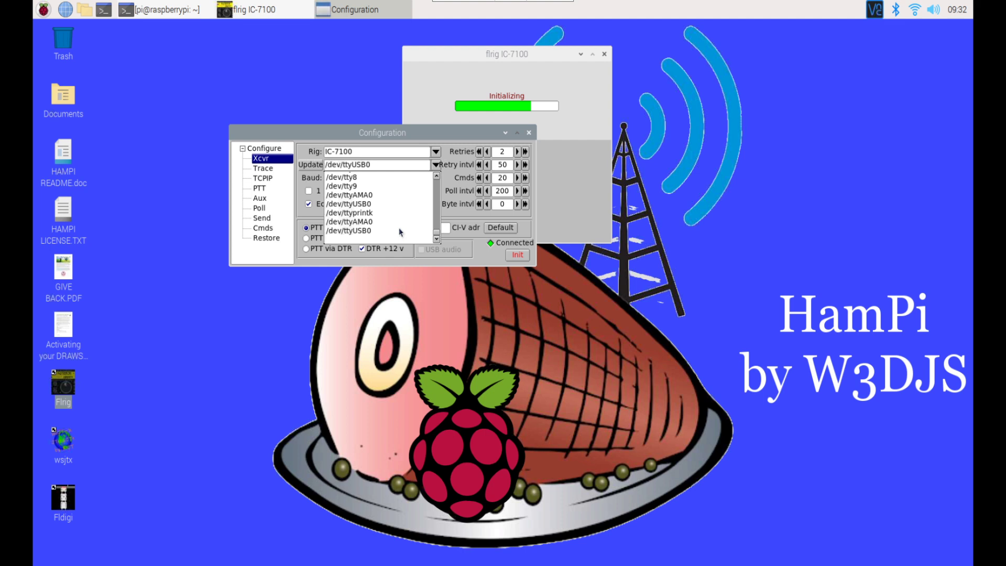
pyautogui.scroll(3, 417, 225)
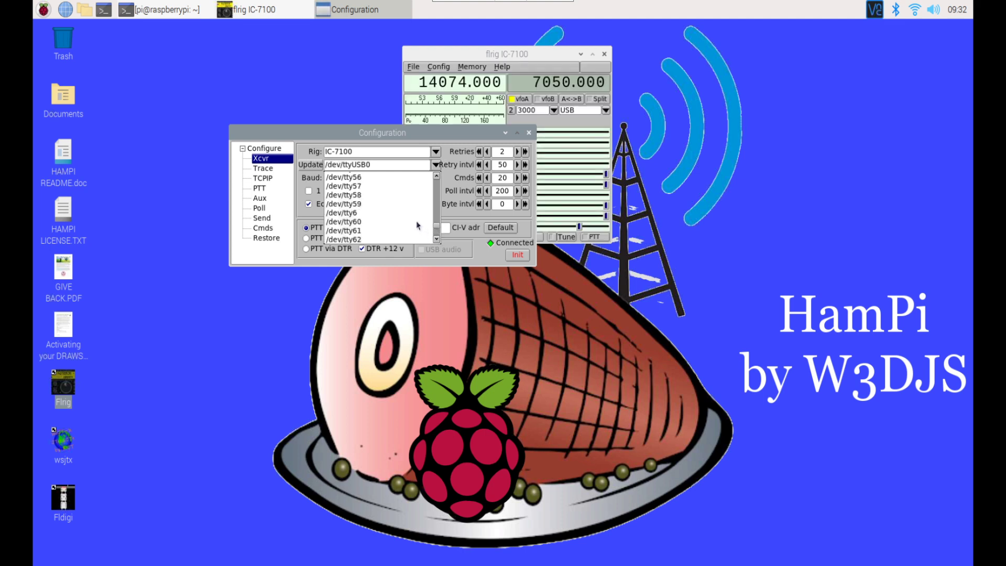
pyautogui.scroll(8, 417, 225)
pyautogui.scroll(8, 417, 225)
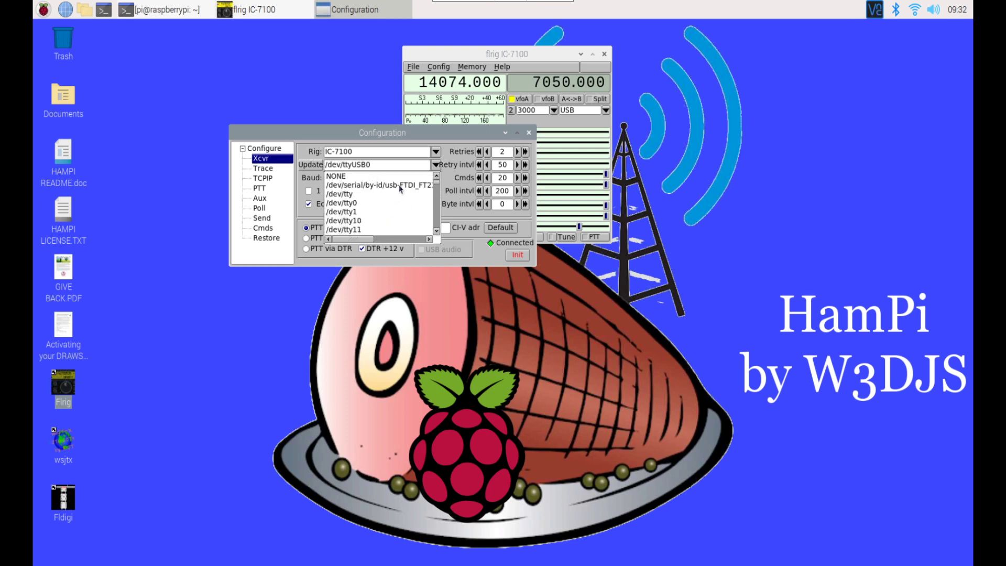
pyautogui.moveTo(438, 185); pyautogui.dragTo(434, 236)
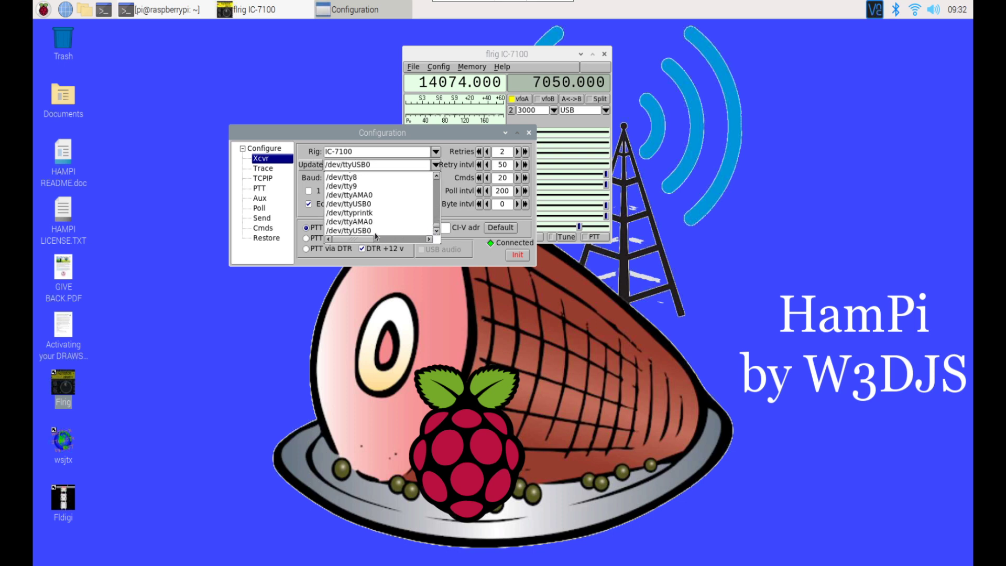
pyautogui.click(365, 231)
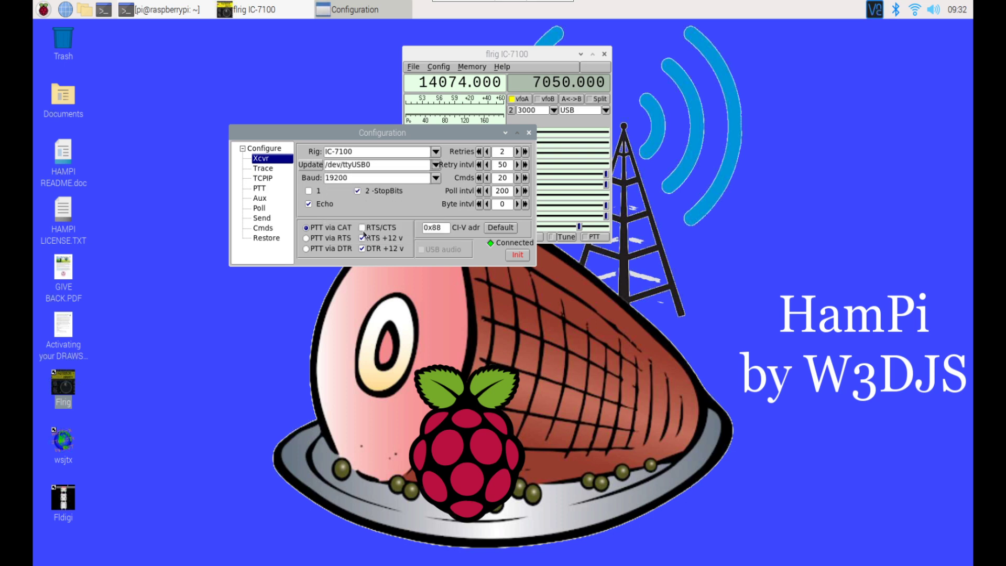
pyautogui.click(369, 176)
pyautogui.click(522, 256)
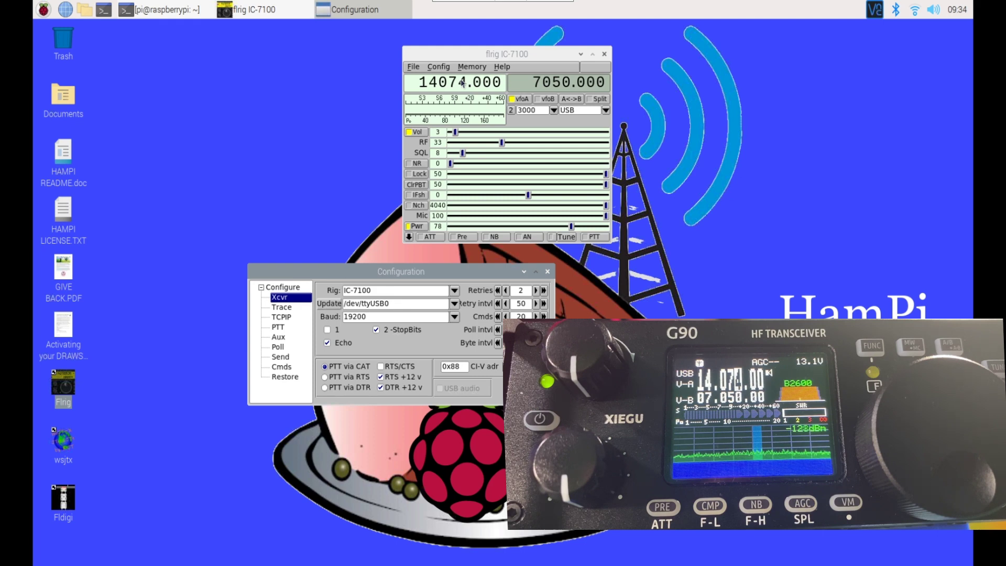
# Test frequency control by stepping VFO A up to 14077.000 and back down to 14074.000
pyautogui.click(462, 81)
pyautogui.click(462, 81)
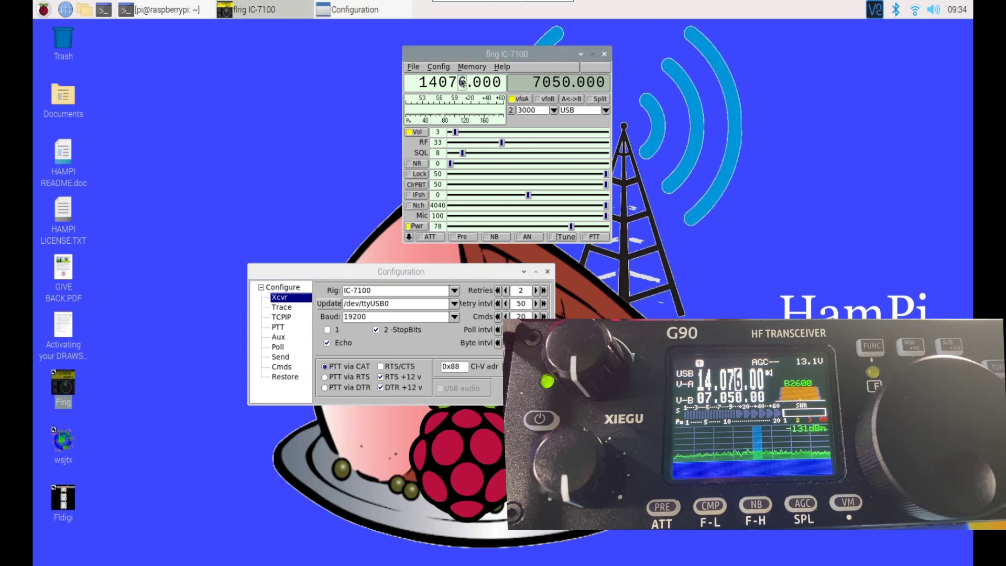
pyautogui.click(461, 81)
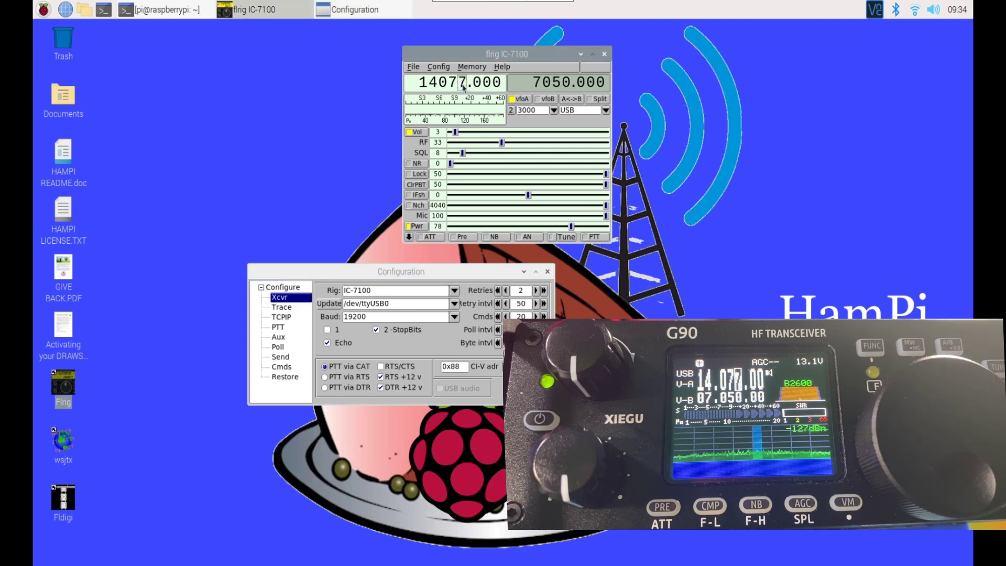
pyautogui.rightClick(463, 88)
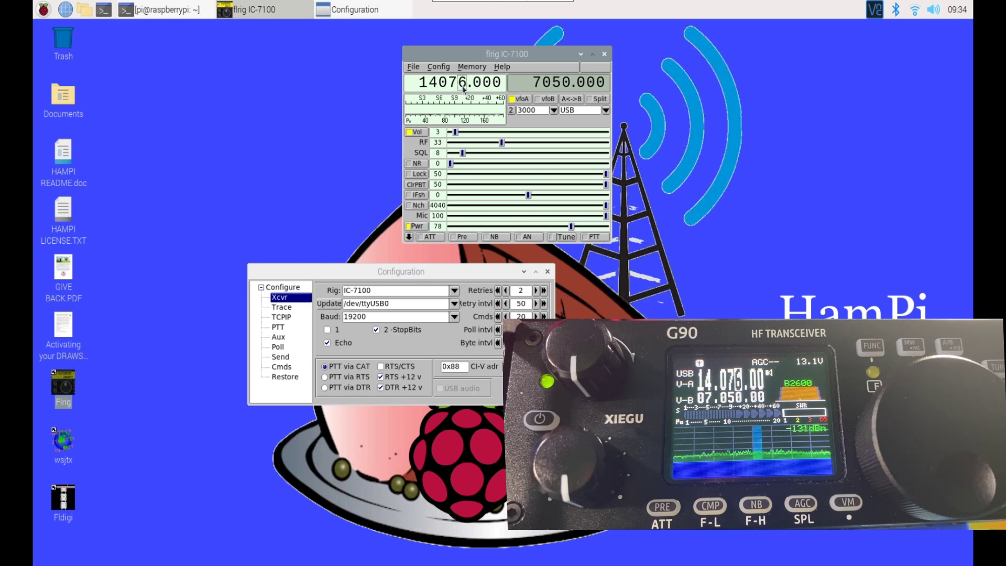
pyautogui.rightClick(463, 88)
pyautogui.rightClick(463, 88)
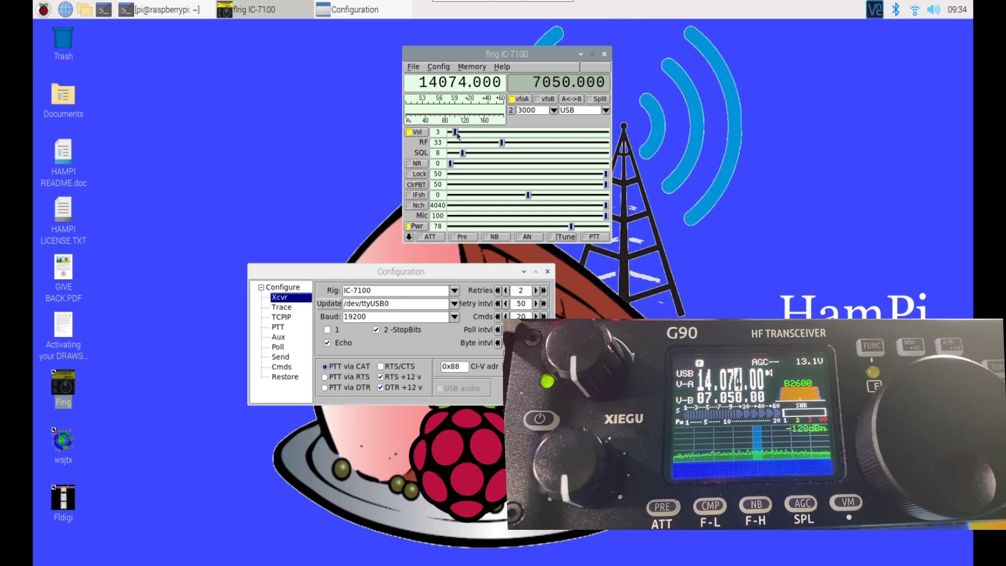
# Set the Flrig volume to 28 and the squelch to 24
pyautogui.moveTo(456, 134); pyautogui.dragTo(495, 138)
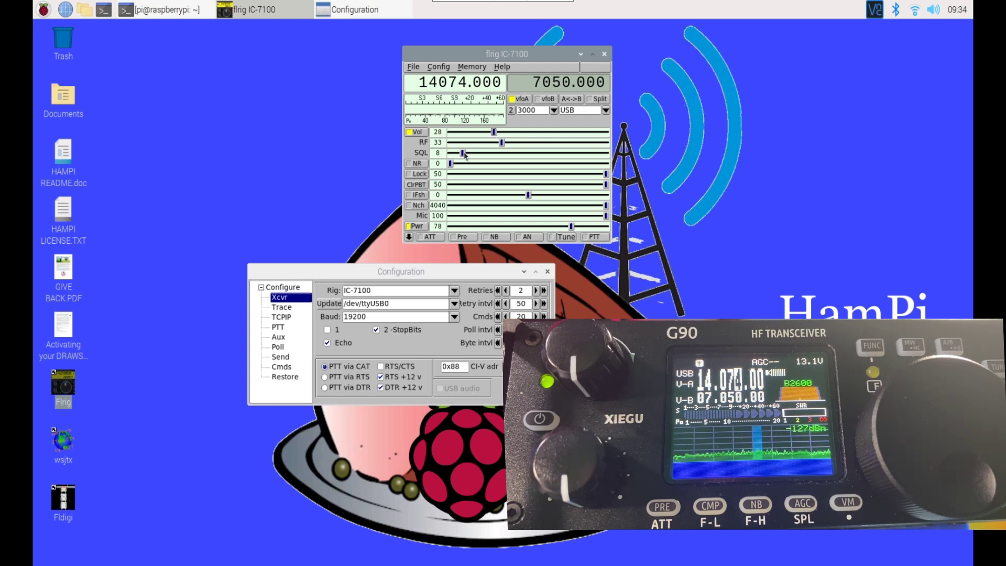
pyautogui.moveTo(464, 155); pyautogui.dragTo(491, 159)
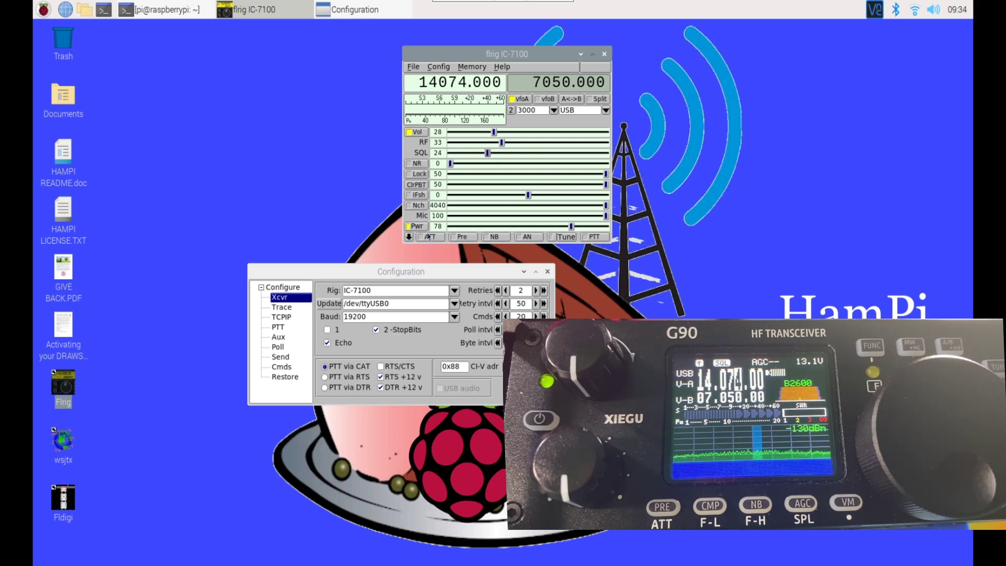
# Test the attenuator by toggling it on and off, and cycle the preamp through Pre 1 and Pre 2 back to off
pyautogui.click(427, 237)
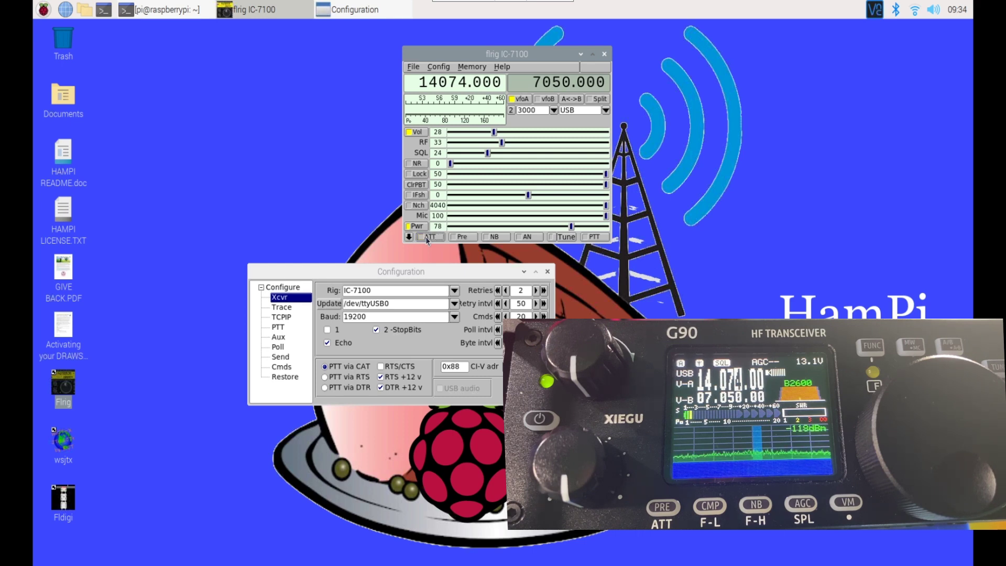
pyautogui.click(427, 237)
pyautogui.click(426, 237)
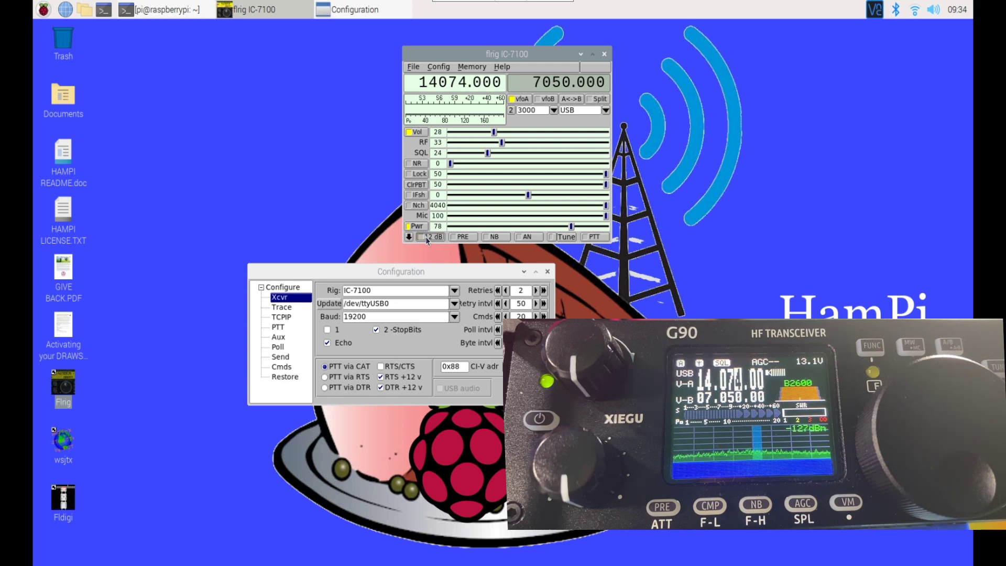
pyautogui.click(467, 239)
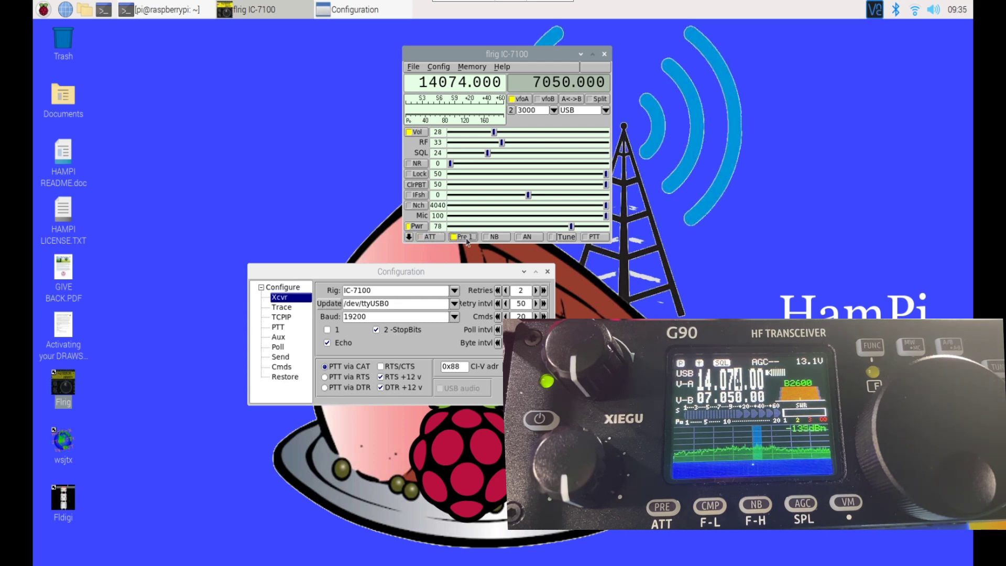
pyautogui.click(466, 239)
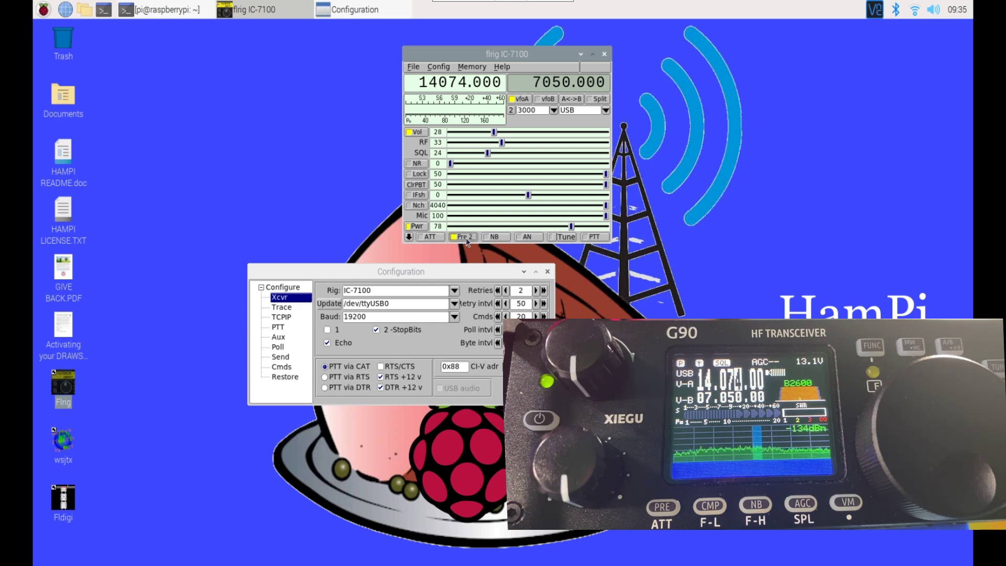
pyautogui.click(466, 239)
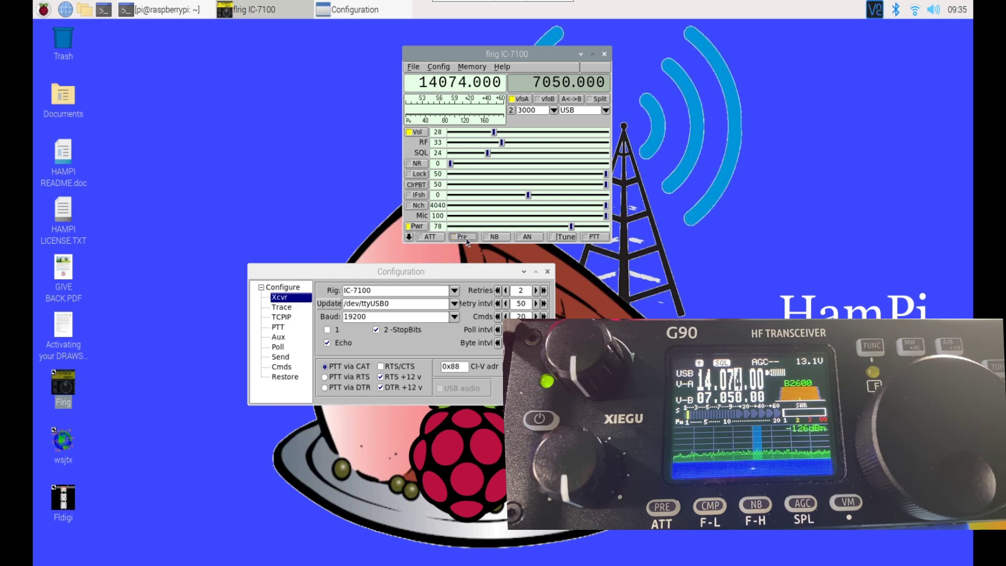
# Test the noise blanker (NB) by switching it on and off, and toggle AN
pyautogui.click(505, 237)
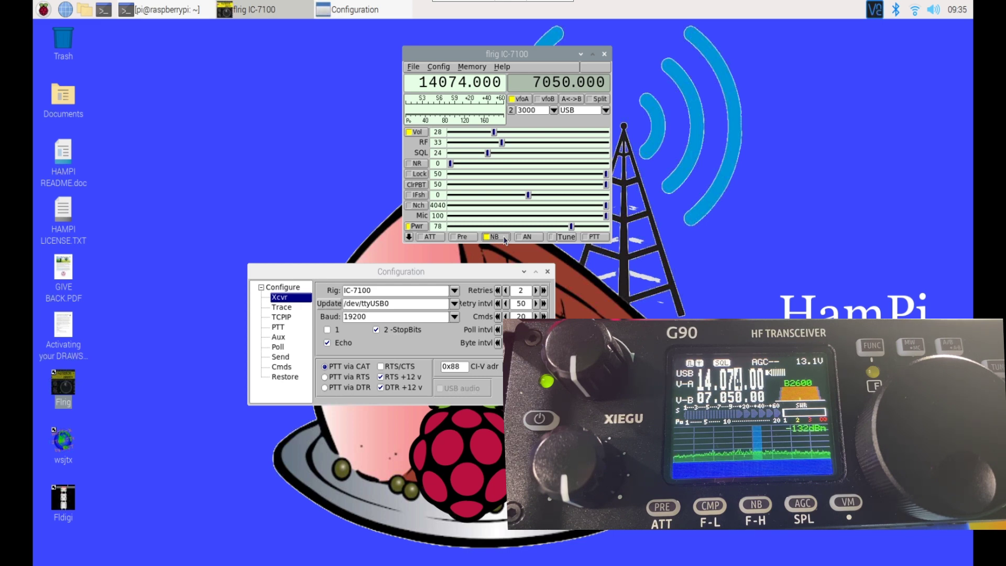
pyautogui.click(505, 238)
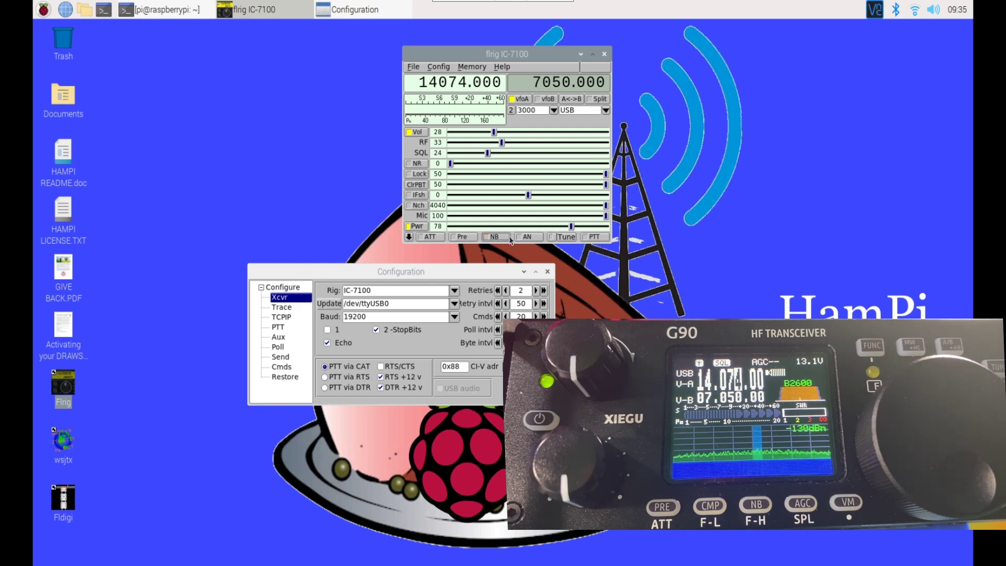
pyautogui.click(528, 237)
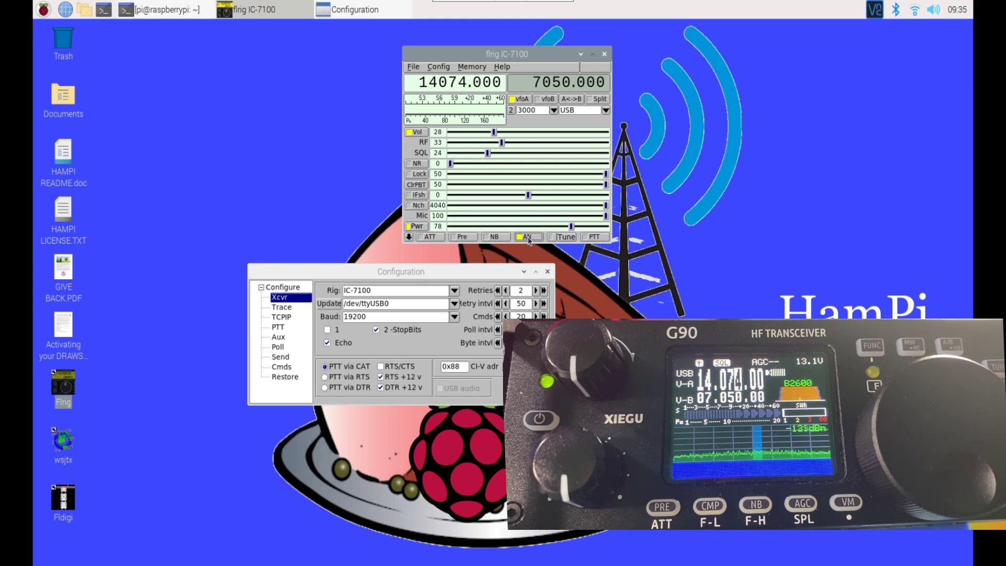
# Try the Tune function, and test transmit by keying and releasing PTT
pyautogui.click(566, 238)
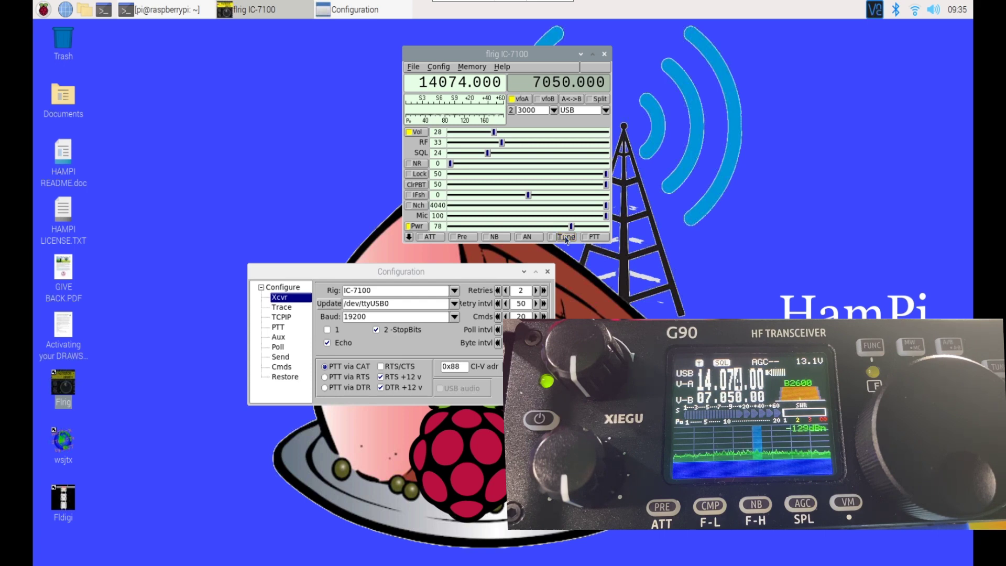
pyautogui.click(593, 237)
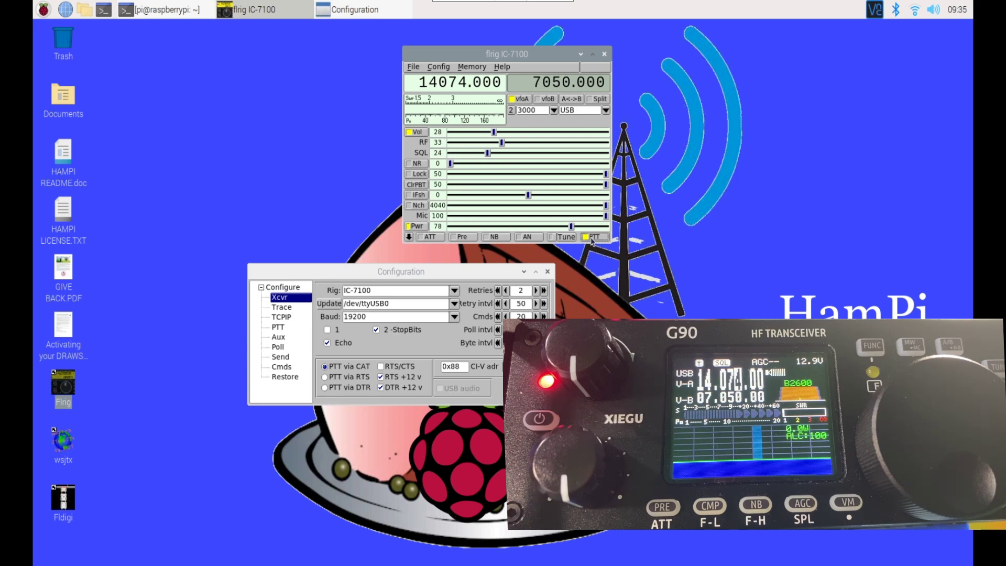
pyautogui.click(591, 239)
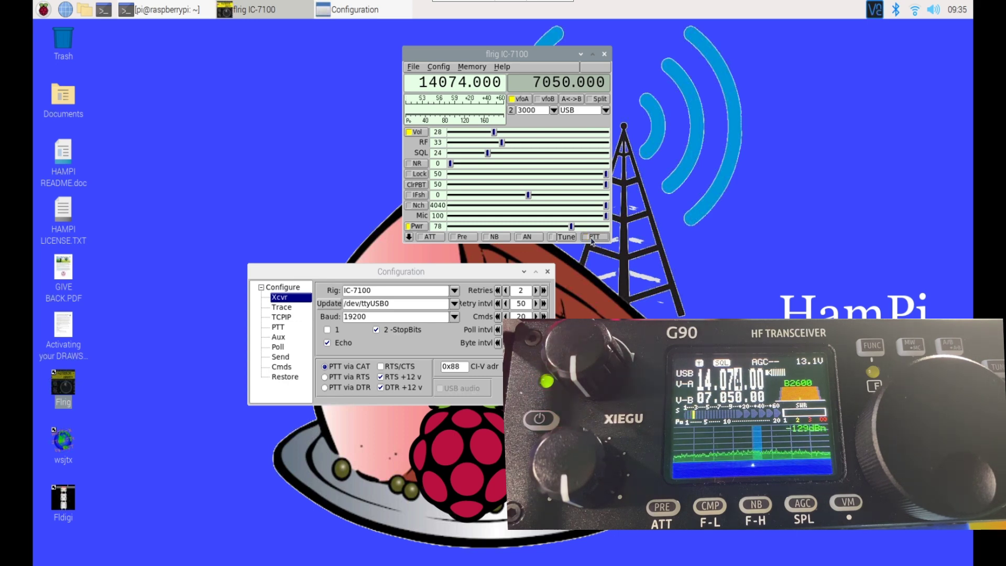
# Launch WSJT-X and select FLRig FLRig as the rig in its radio settings
pyautogui.doubleClick(67, 446)
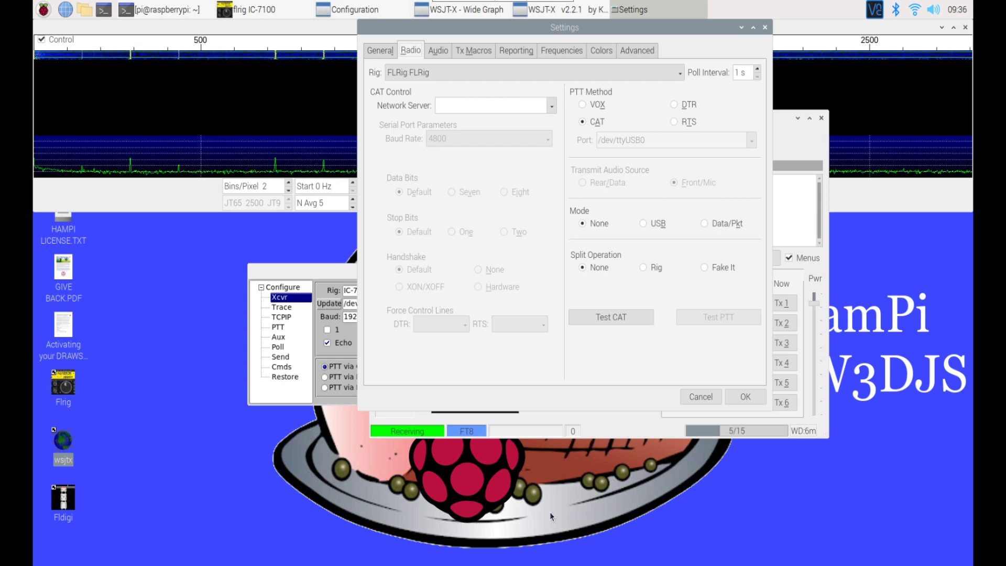
pyautogui.click(679, 77)
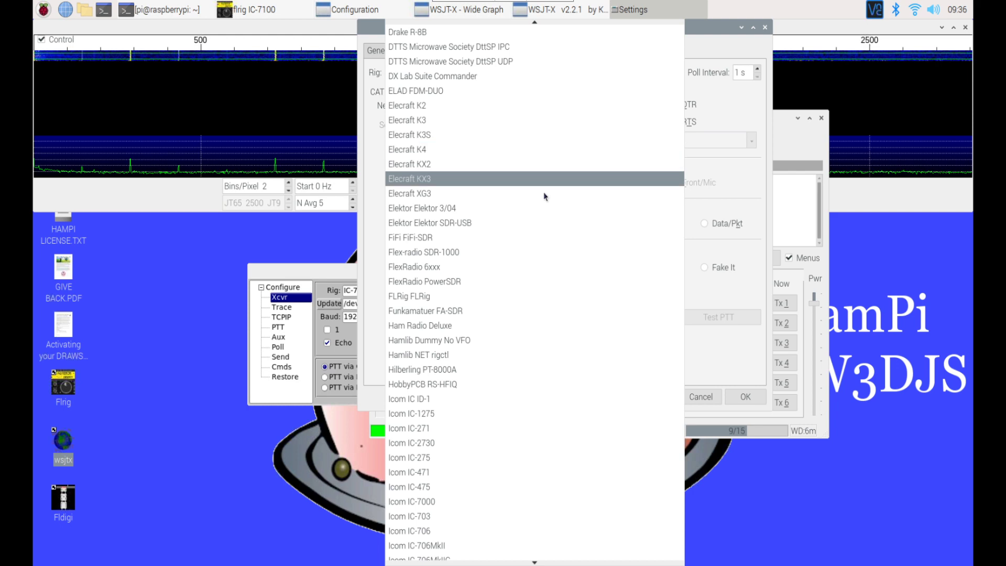
pyautogui.click(515, 301)
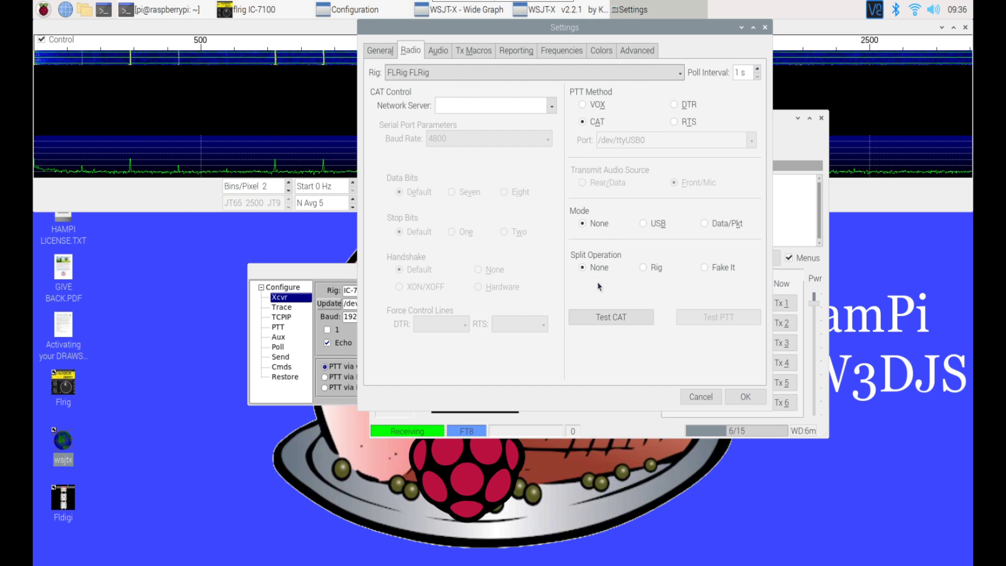
# Test the CAT connection to the radio, and test PTT by keying and releasing the transmitter
pyautogui.click(602, 322)
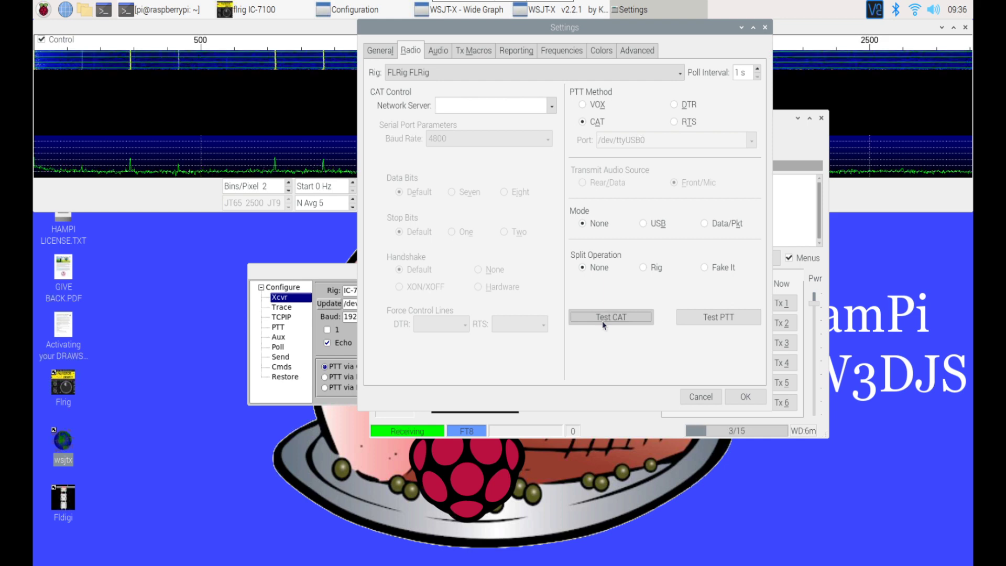
pyautogui.click(602, 321)
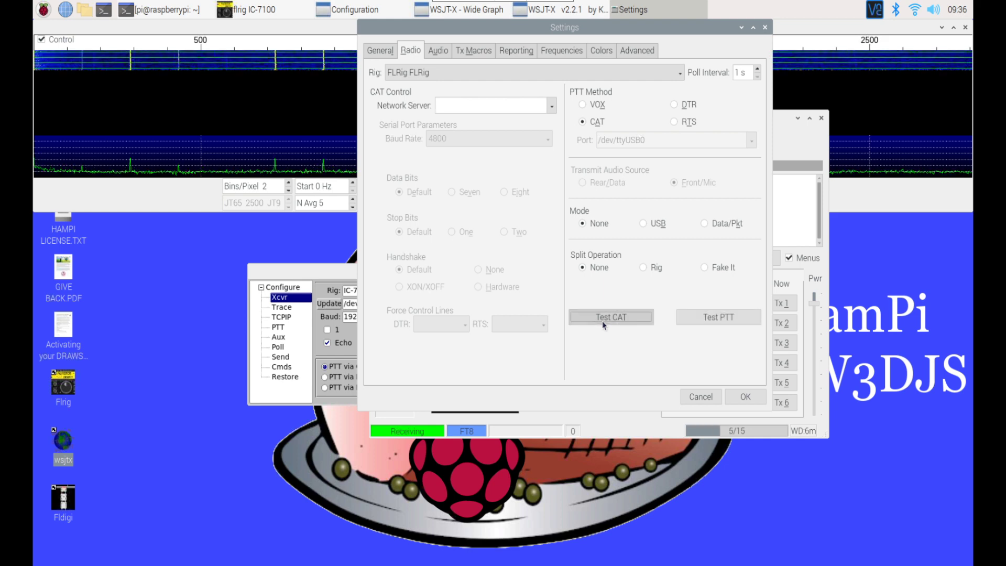
pyautogui.click(691, 315)
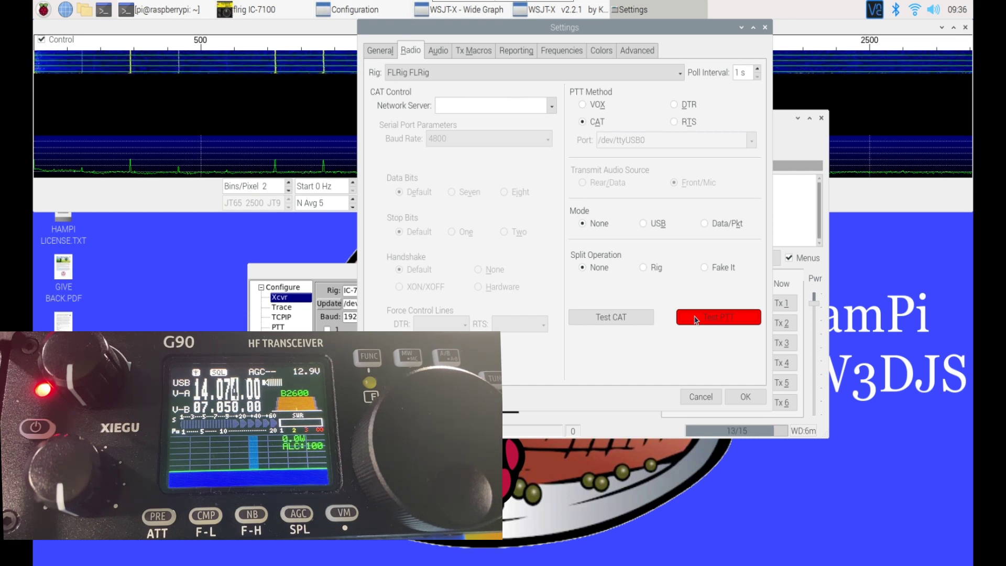
pyautogui.click(695, 319)
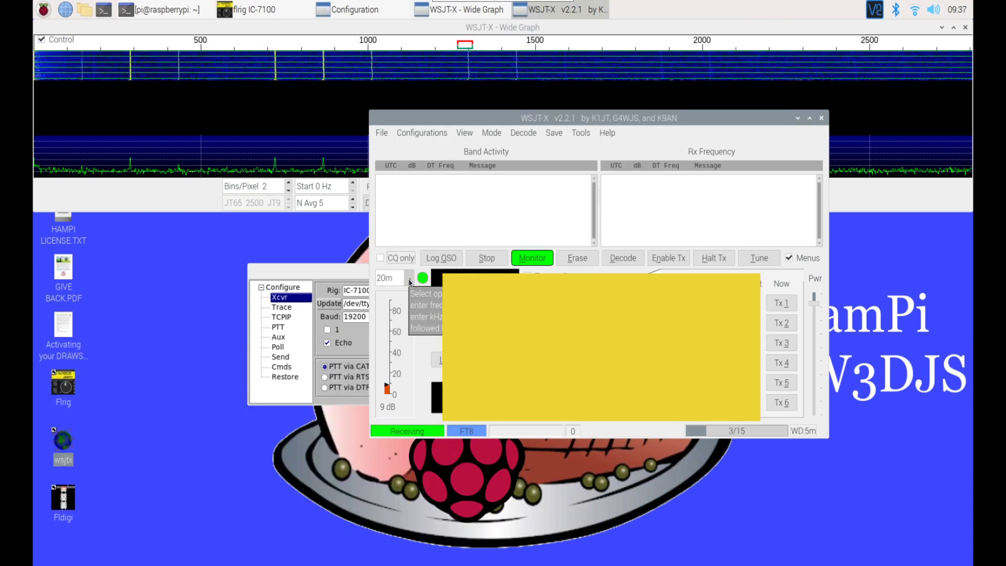
# Switch the WSJT-X operating frequency to 7.074 000 MHz
pyautogui.click(409, 280)
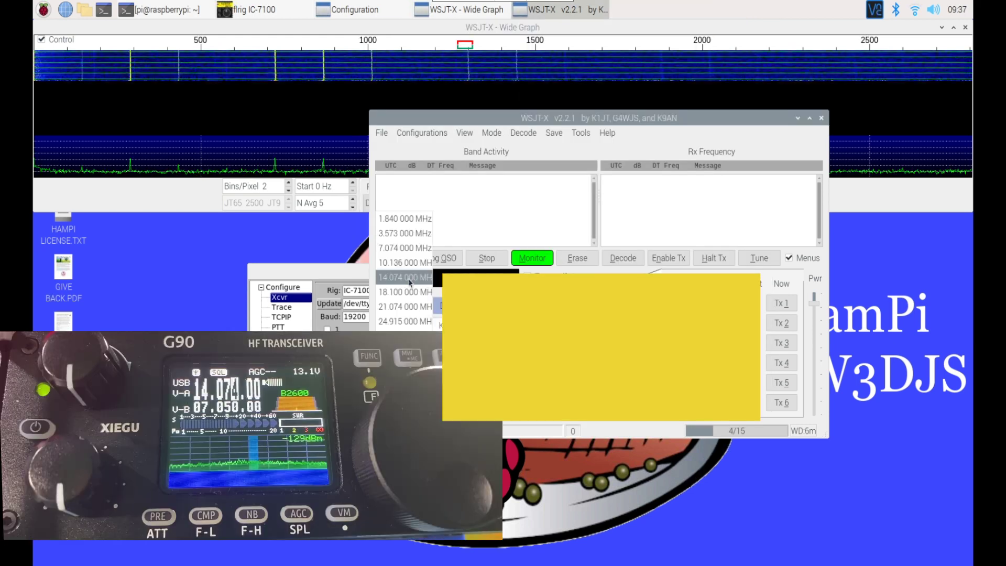
pyautogui.click(405, 248)
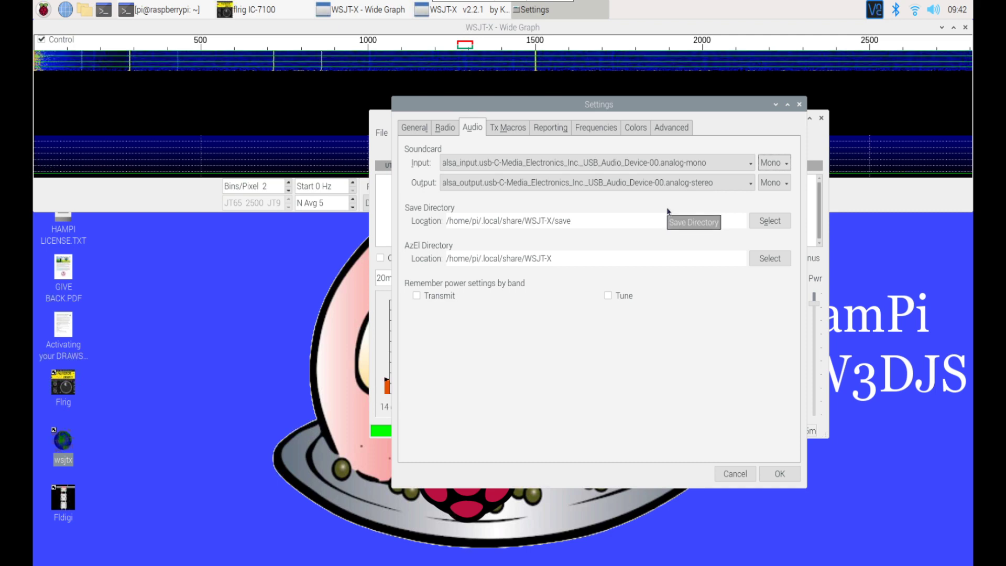
# Select the C-Media USB Audio Device as the soundcard input in the WSJT-X audio settings
pyautogui.click(748, 164)
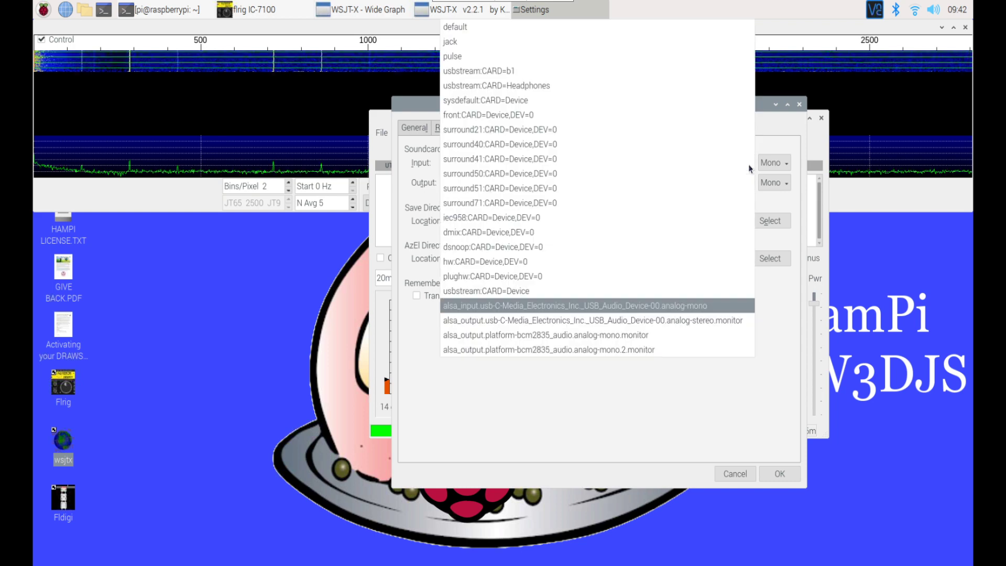
pyautogui.click(716, 315)
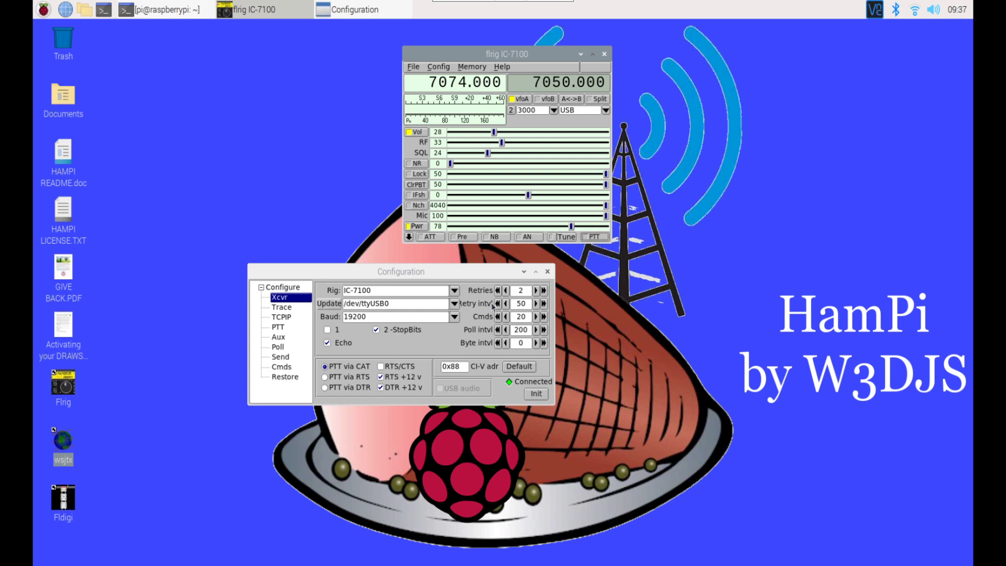
# Close Flrig
pyautogui.click(604, 54)
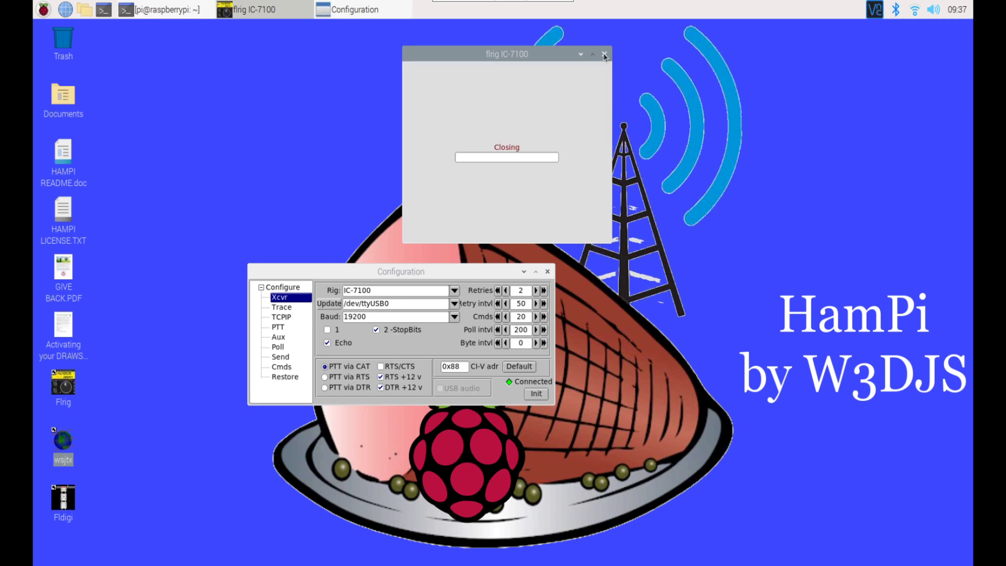